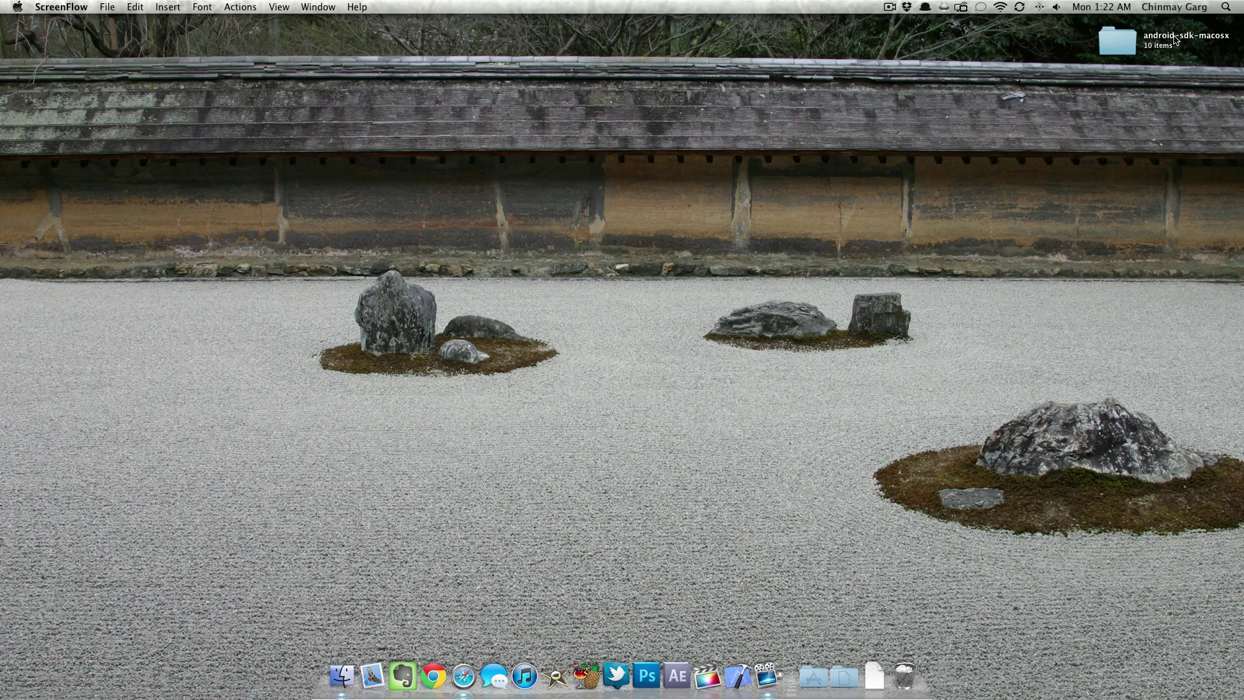
Open android-sdk-macosx/tools in Finder and run the android executable.
double_click(1175, 39)
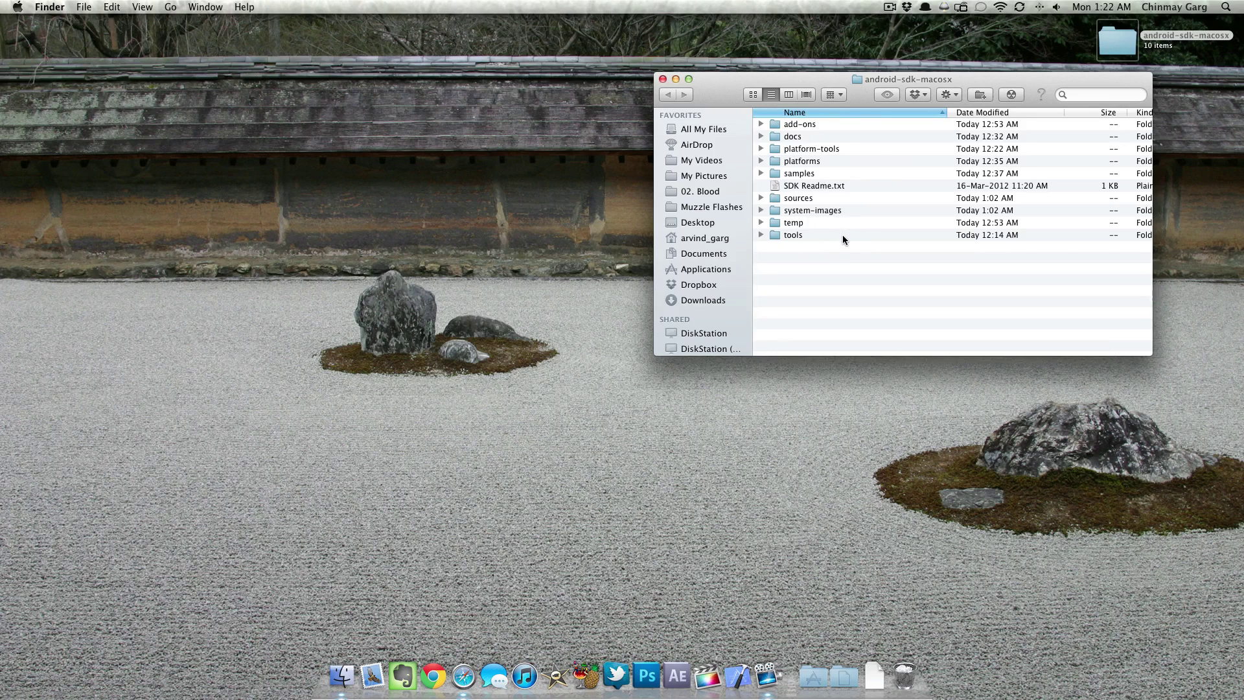
click(845, 235)
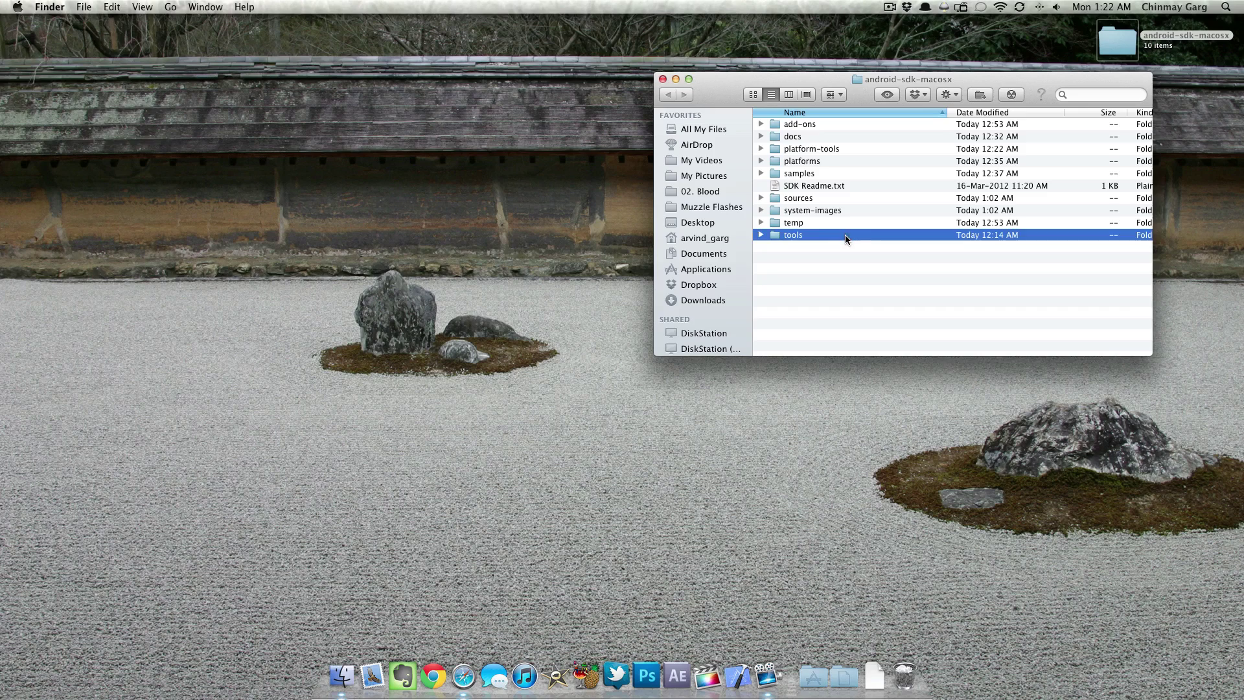
double_click(812, 236)
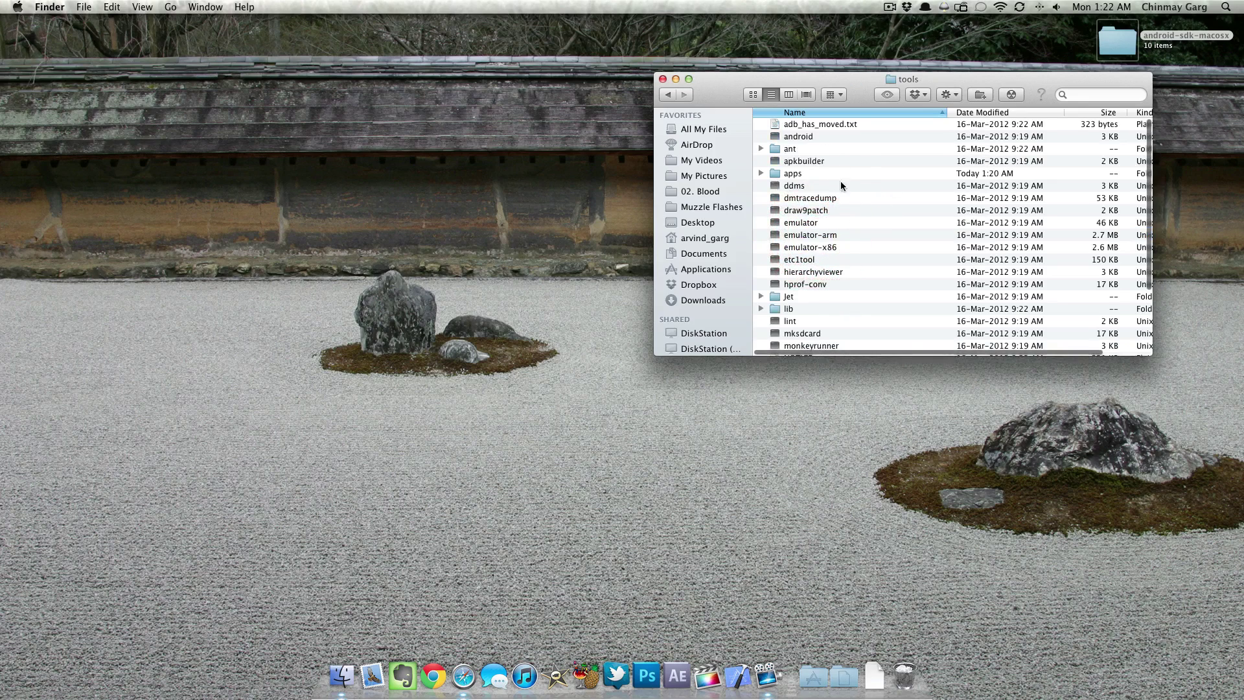
double_click(816, 135)
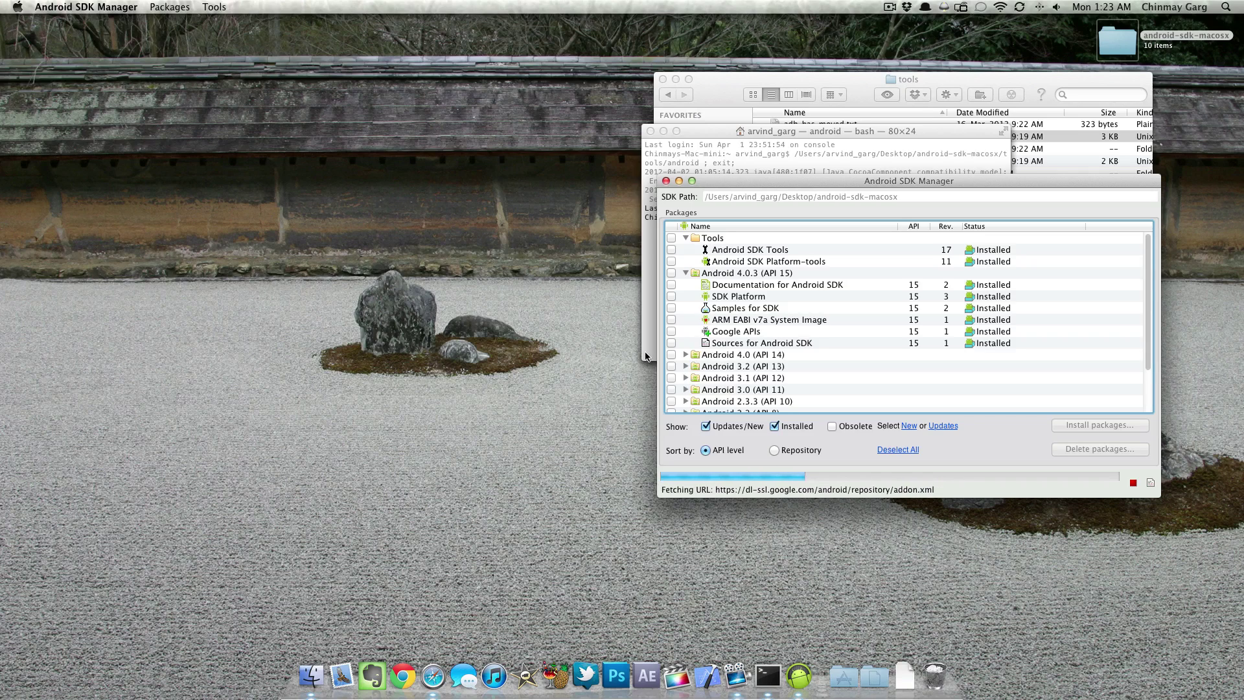
Scroll through the Packages list to review the installed Android 4.0.3 (API 15) and older API levels.
scroll(854, 361, down, 5)
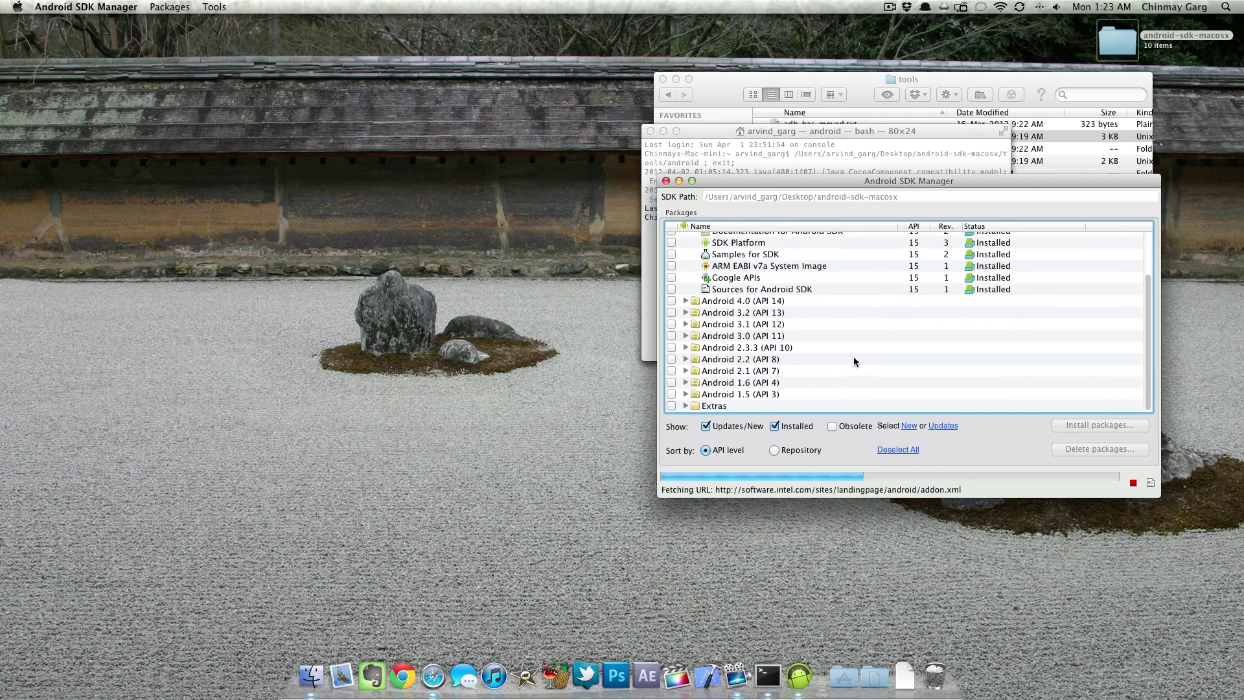
scroll(854, 361, up, 3)
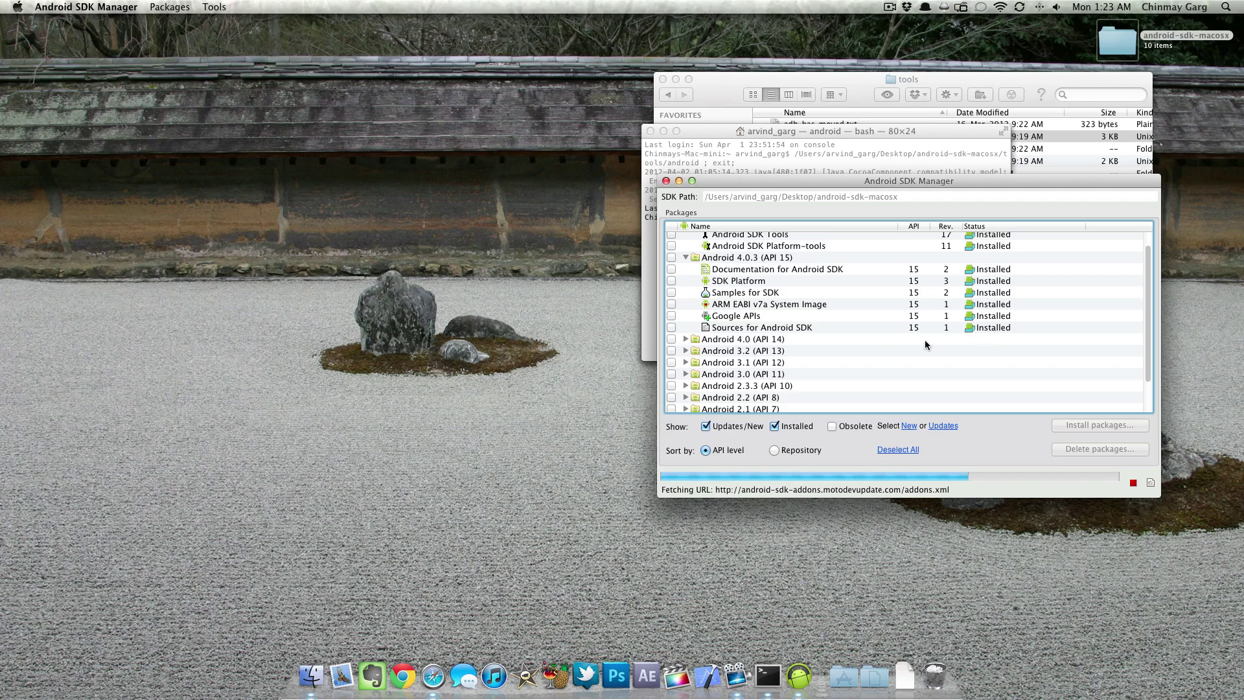
scroll(825, 340, down, 3)
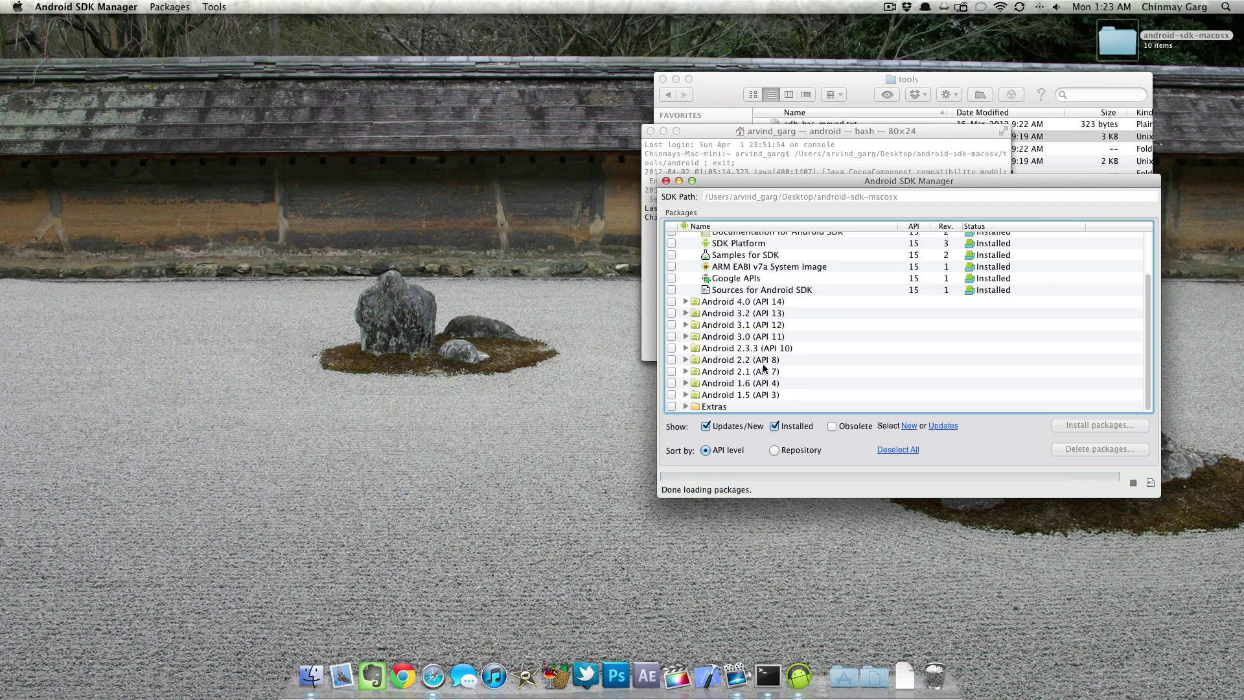
scroll(838, 351, up, 3)
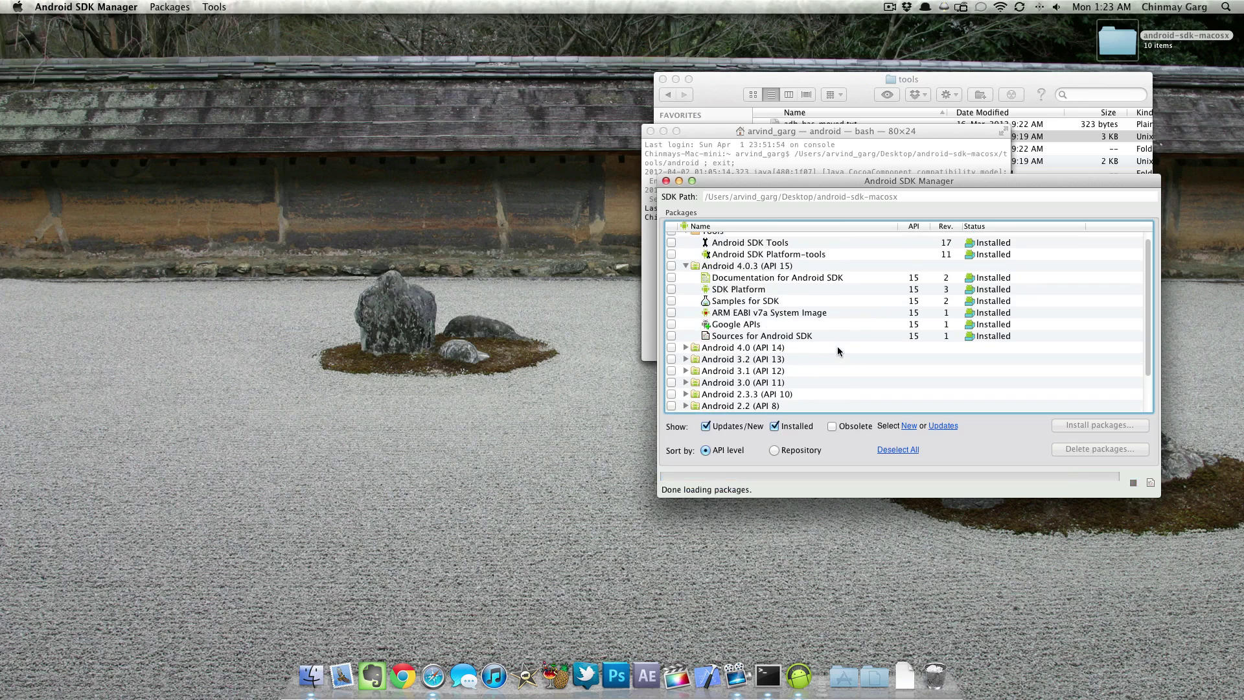
scroll(834, 354, up, 1)
Mark the Android 4.0 (API 14) group's 5 packages, then cancel the Choose Packages install dialog.
click(755, 273)
click(751, 356)
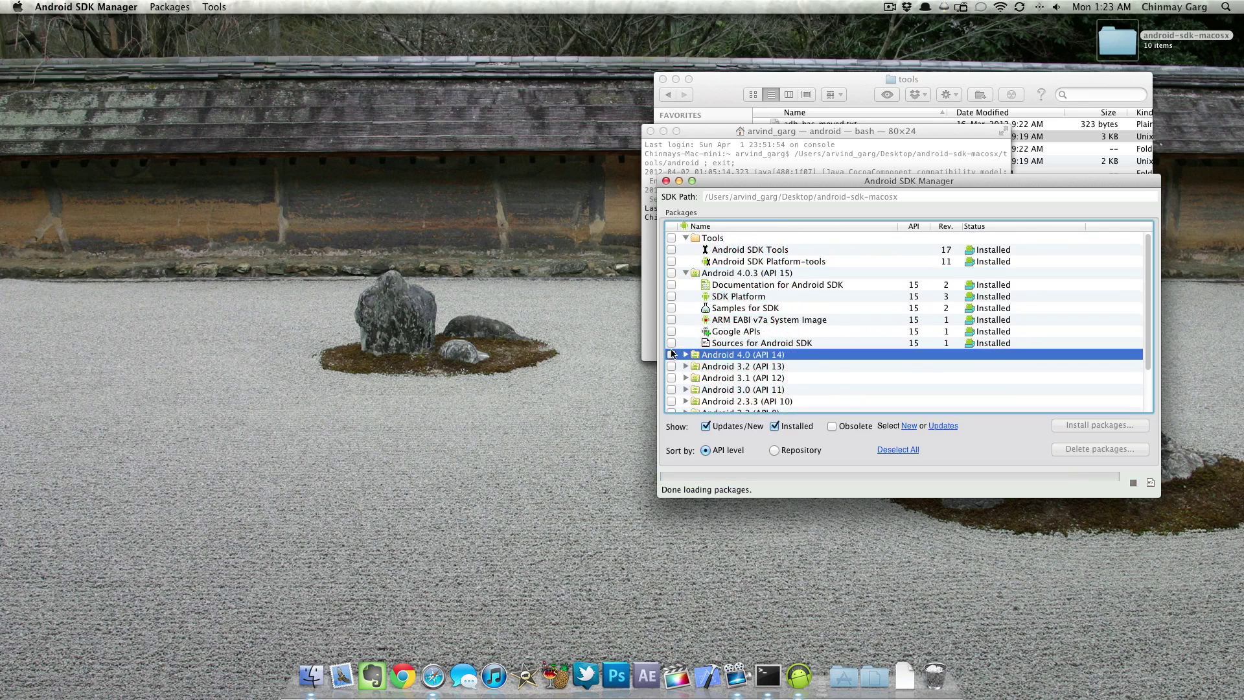
click(671, 272)
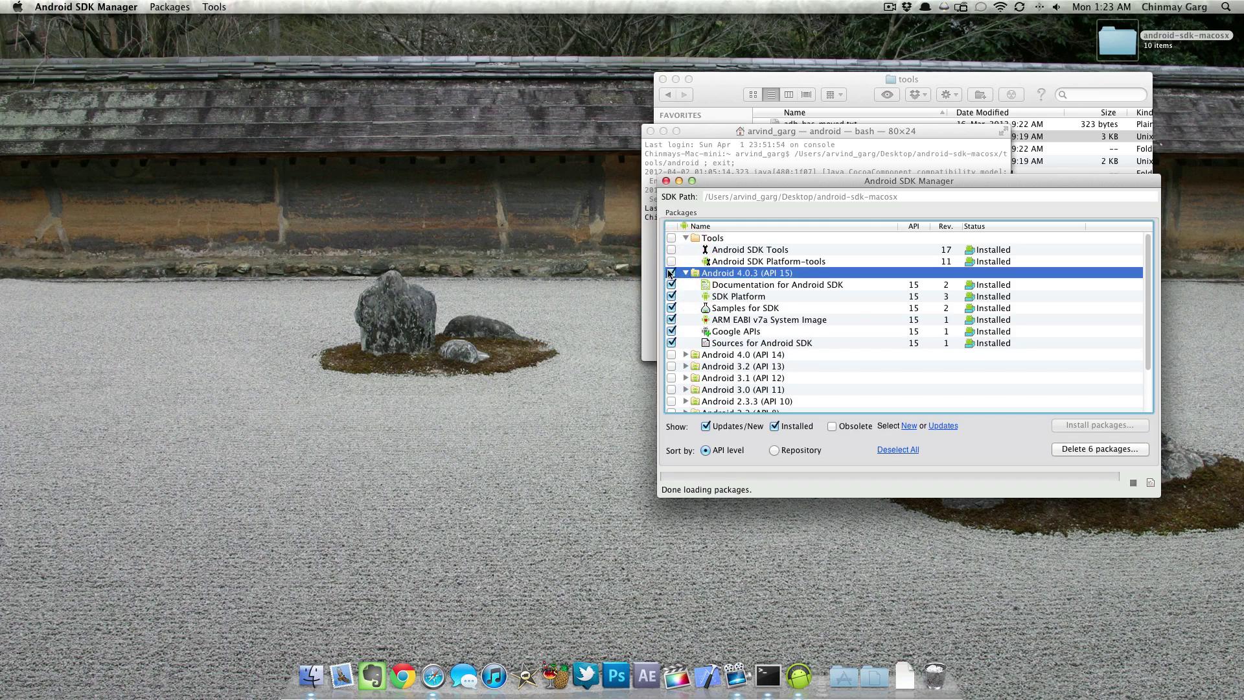
click(672, 272)
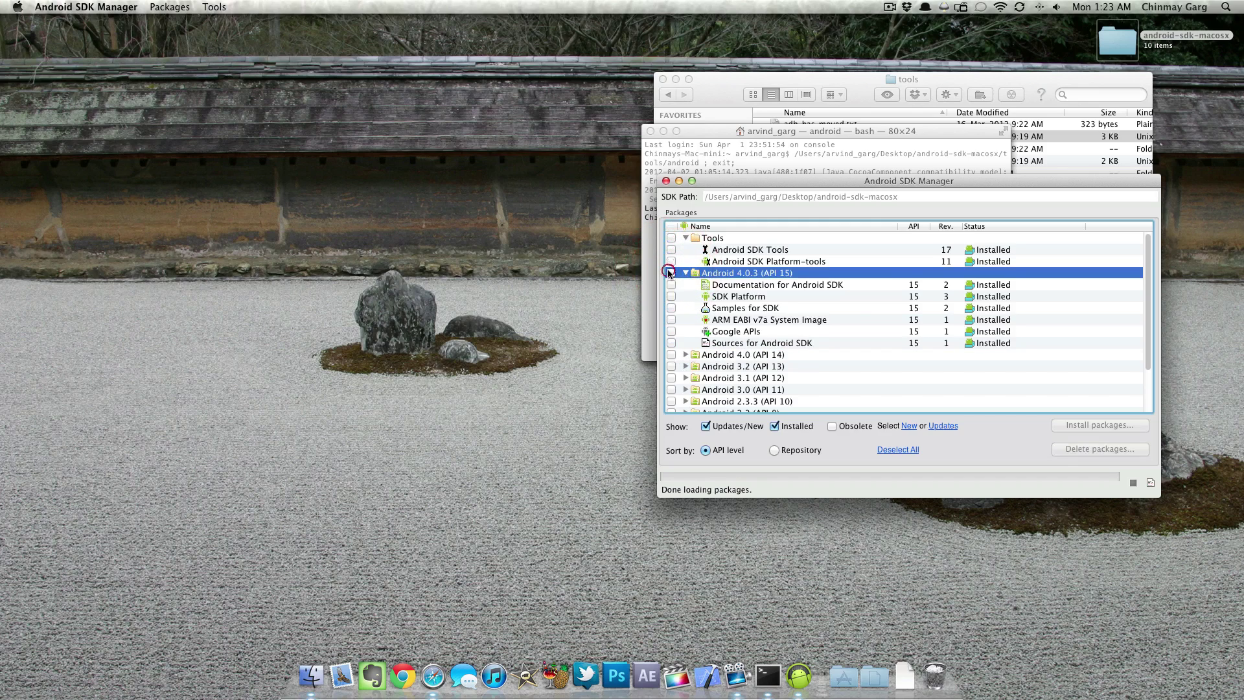
click(672, 355)
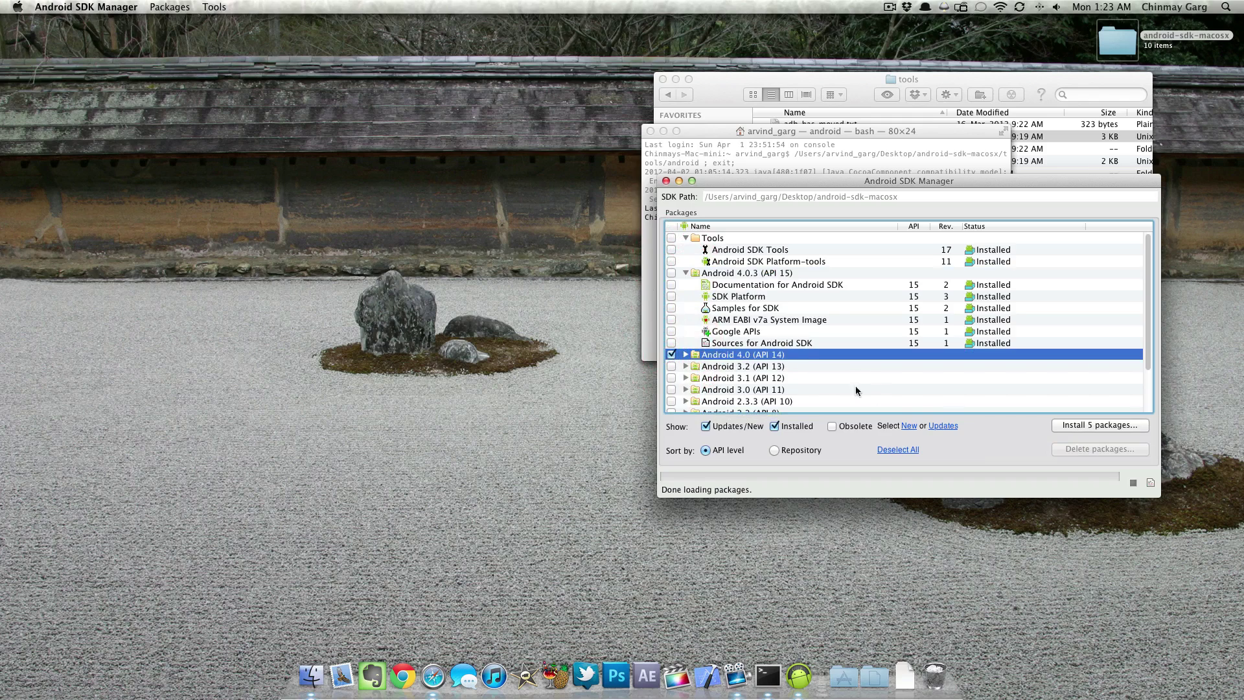
click(1087, 429)
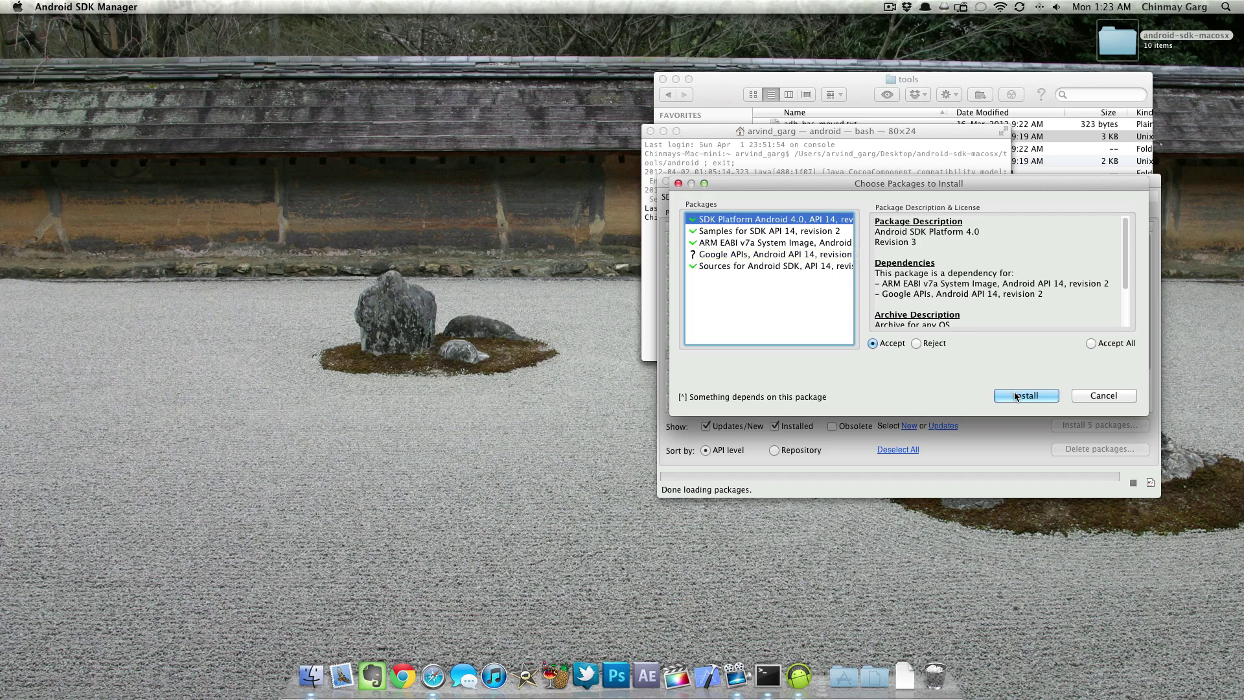
click(1079, 394)
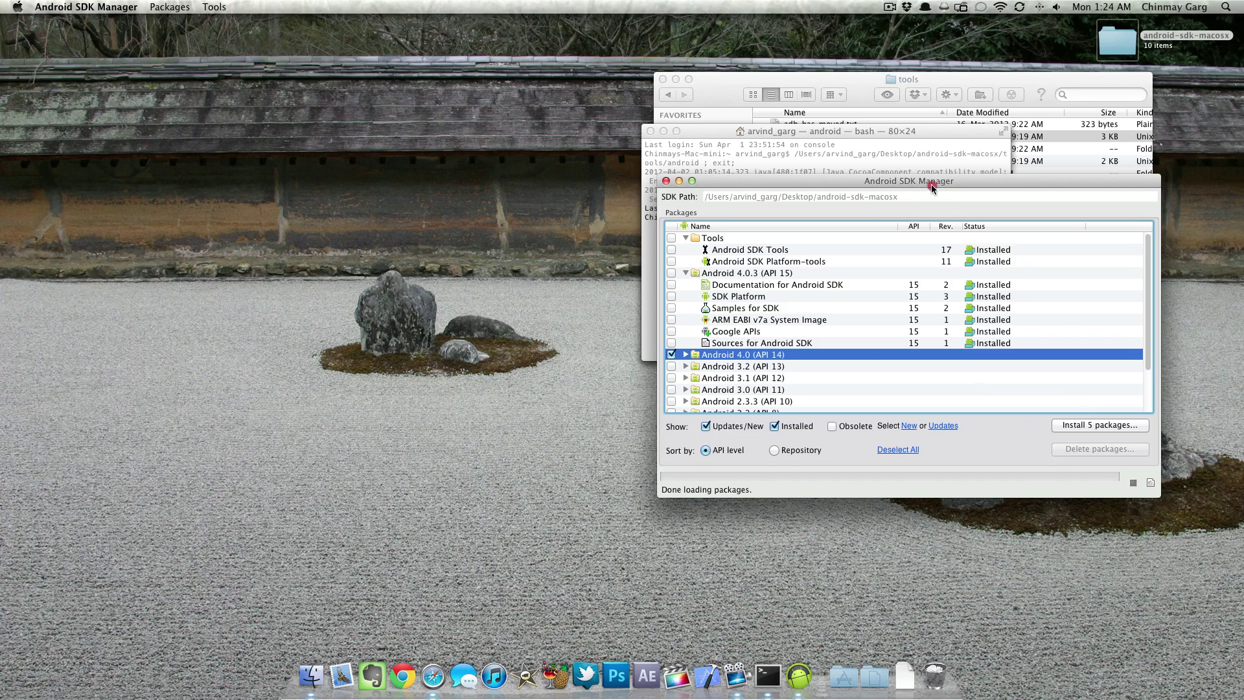
Shift the SDK Manager window left and open the Android Virtual Device Manager.
drag(934, 183, 600, 182)
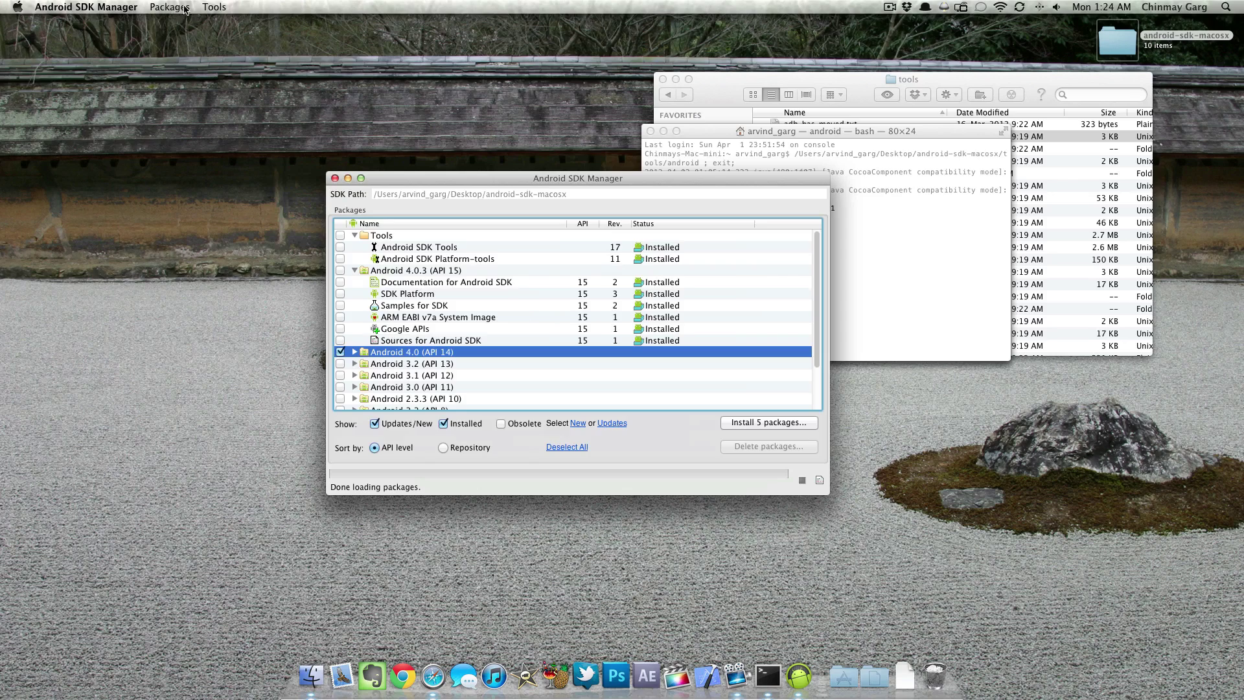
click(169, 8)
mouse_move(98, 8)
mouse_move(209, 8)
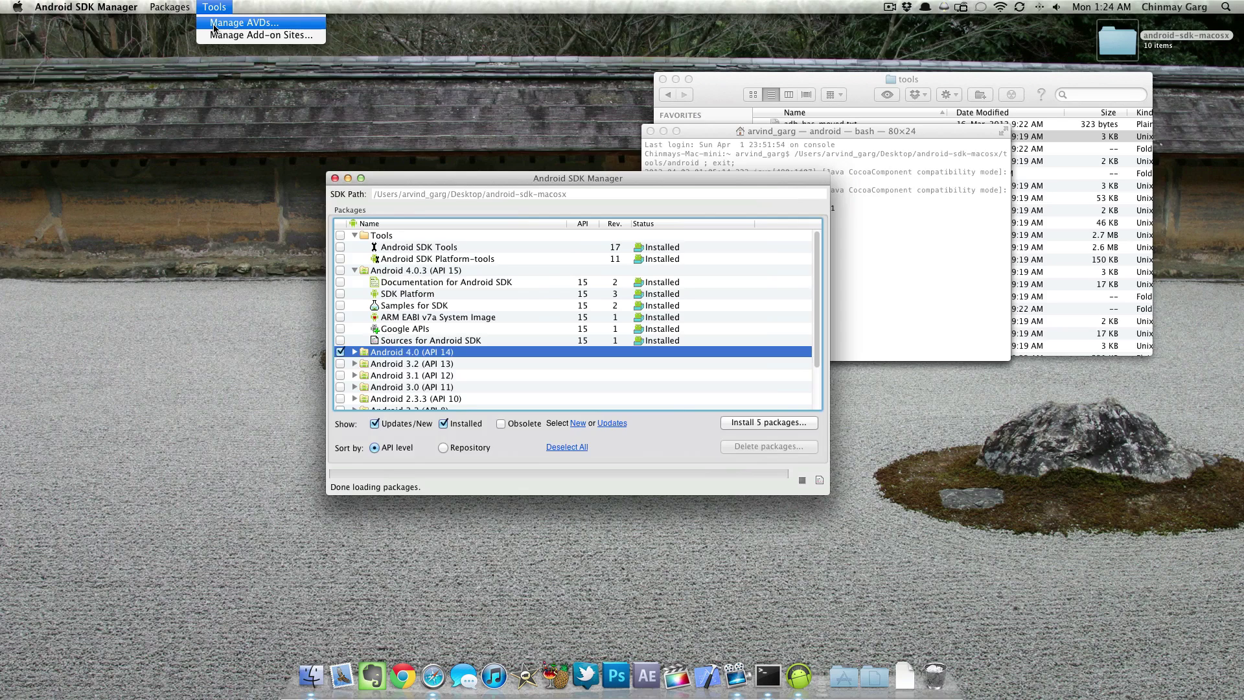
click(214, 25)
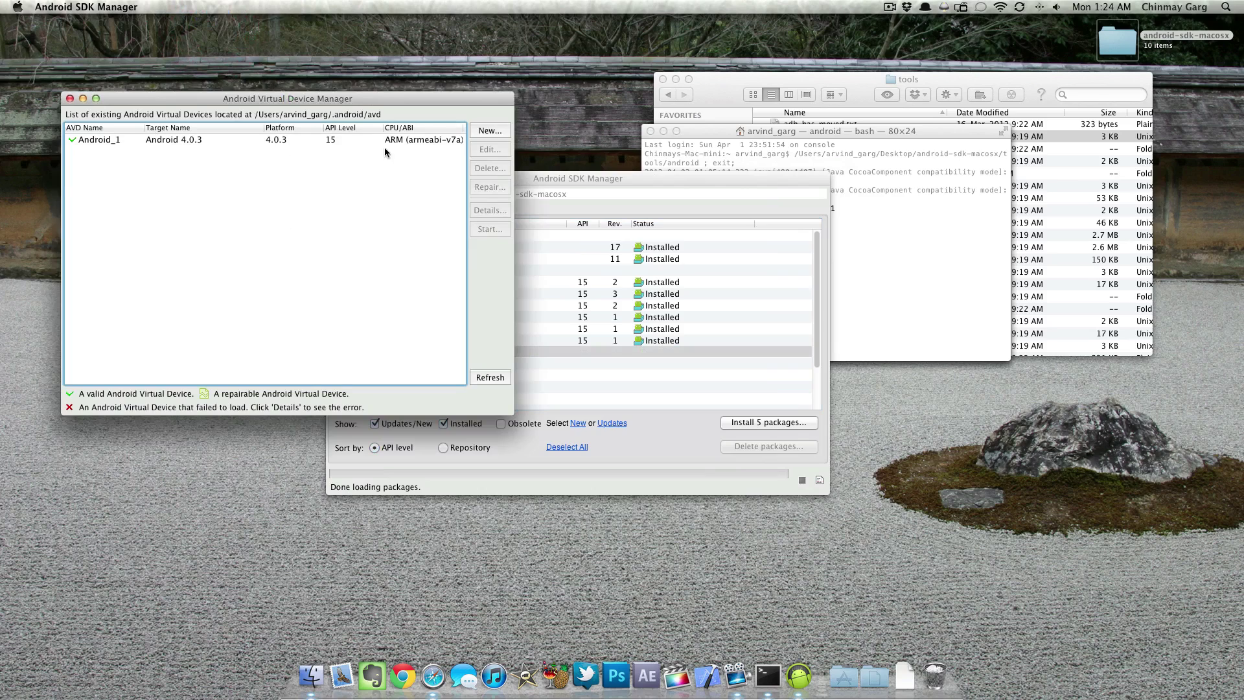
Fill a new AVD as Android_1 targeting Android 4.0.3 with an existing SD card, then cancel it.
click(475, 134)
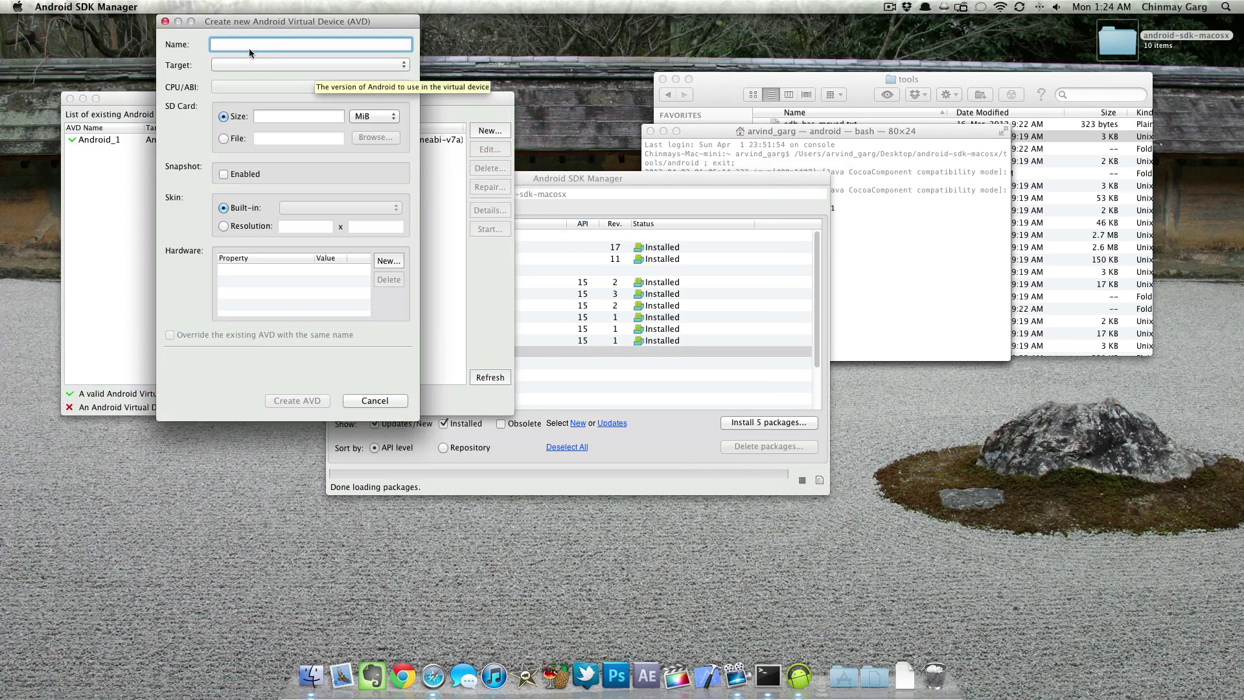
click(493, 178)
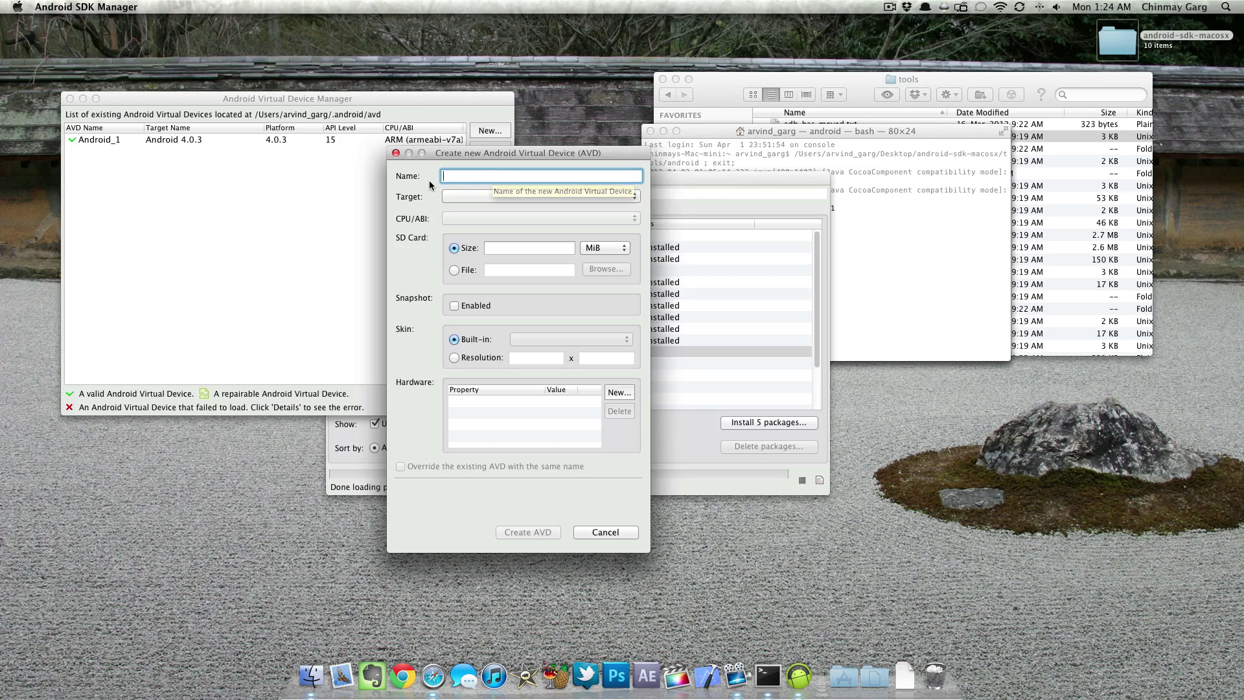
text(Android_1)
click(501, 202)
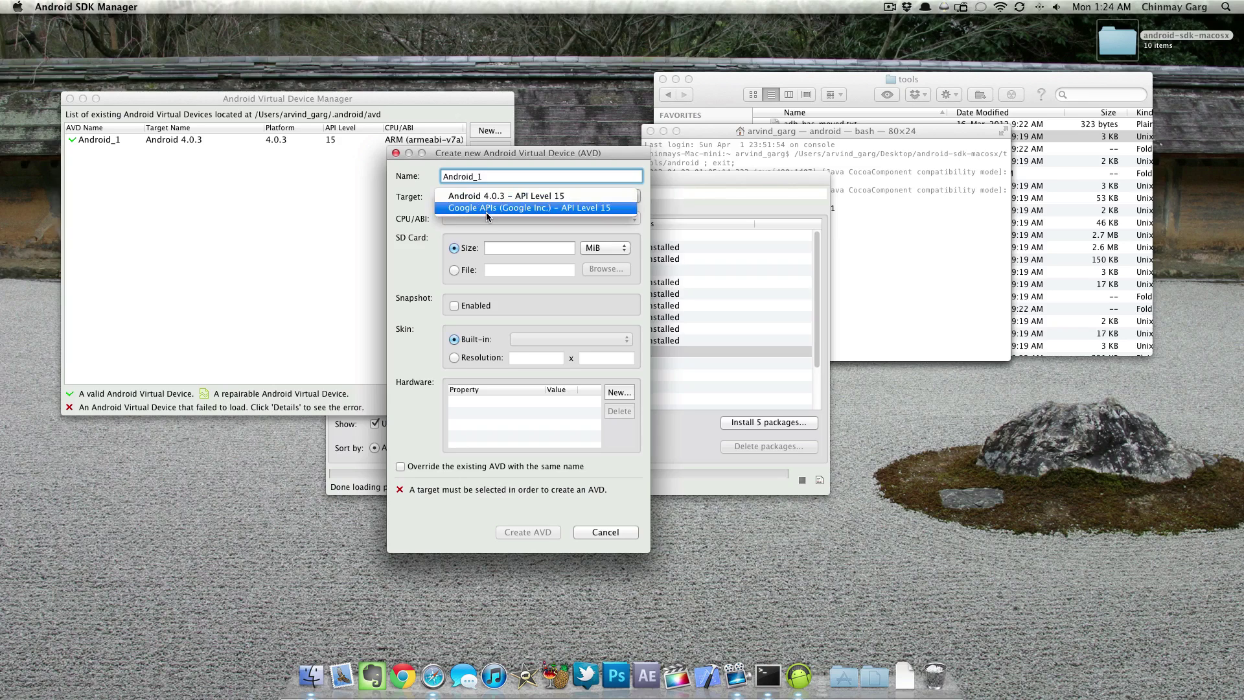
click(504, 198)
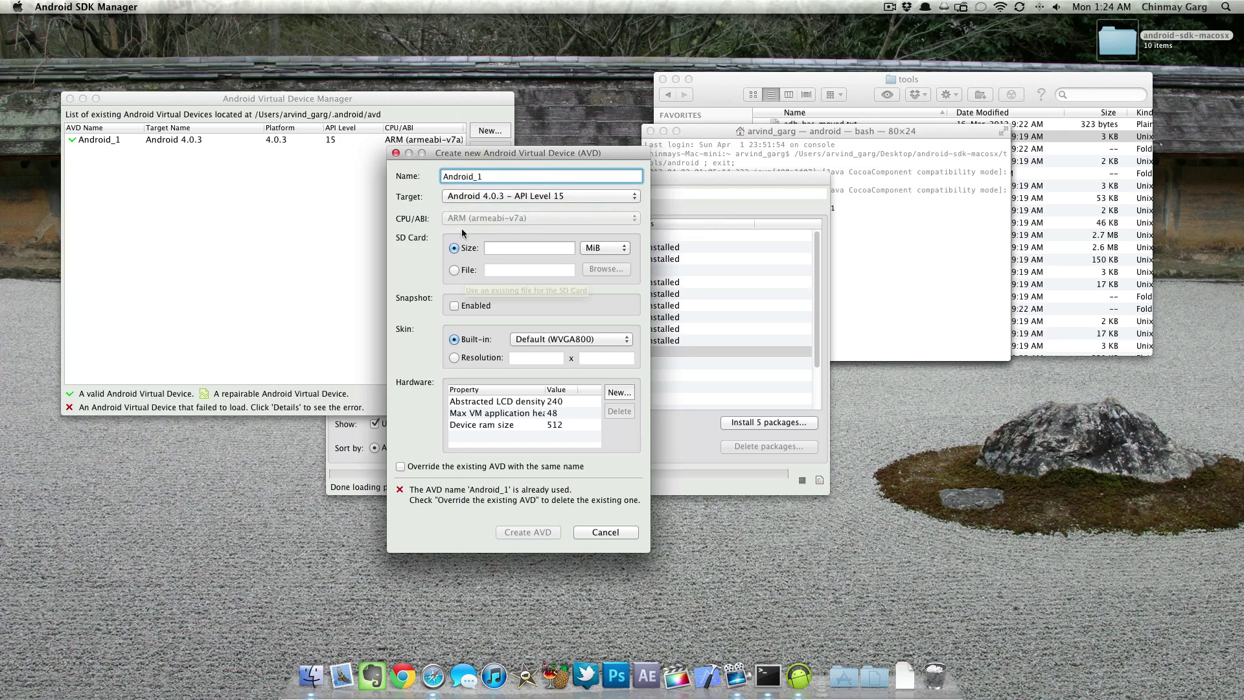
click(456, 270)
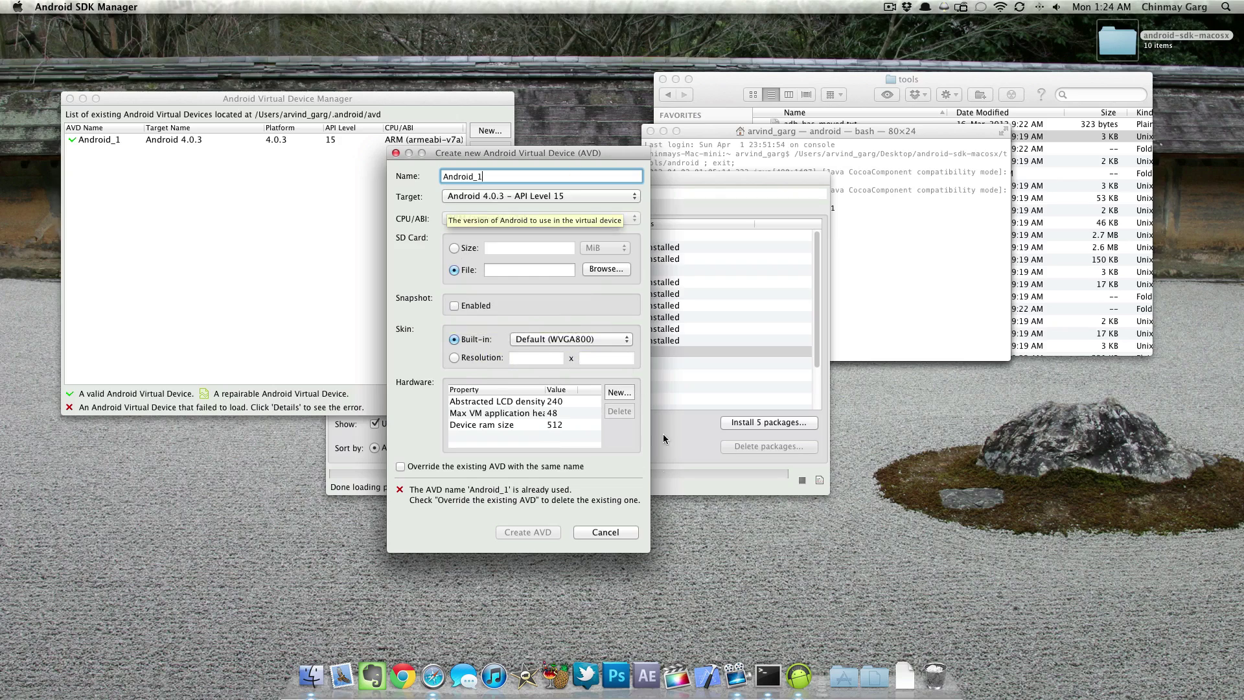
click(605, 532)
drag(284, 102, 411, 109)
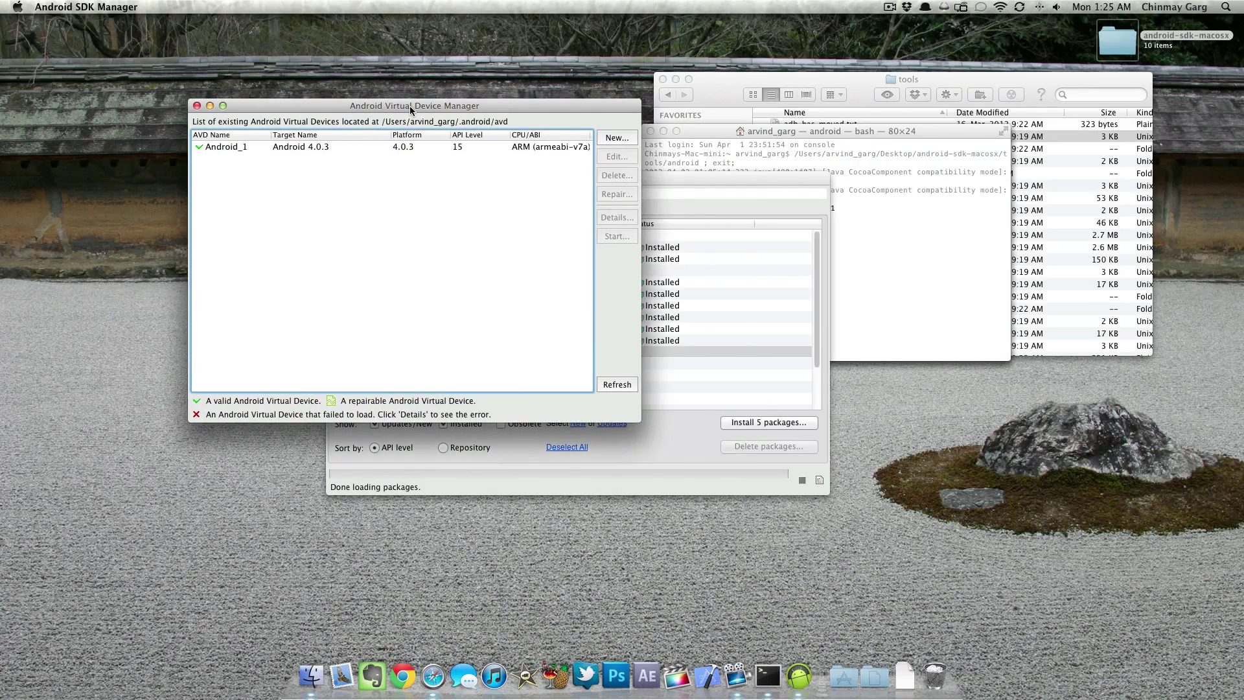
Start the Android_1 virtual device and launch it from the Launch Options dialog.
click(266, 147)
click(616, 238)
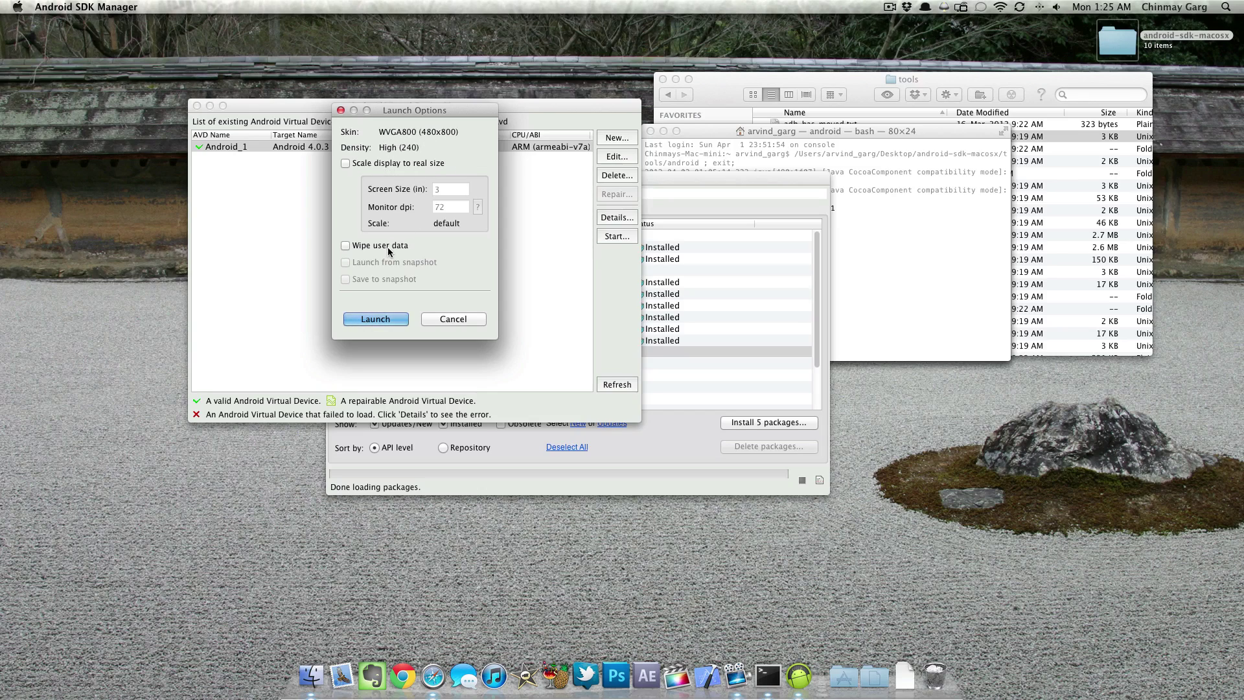
click(396, 320)
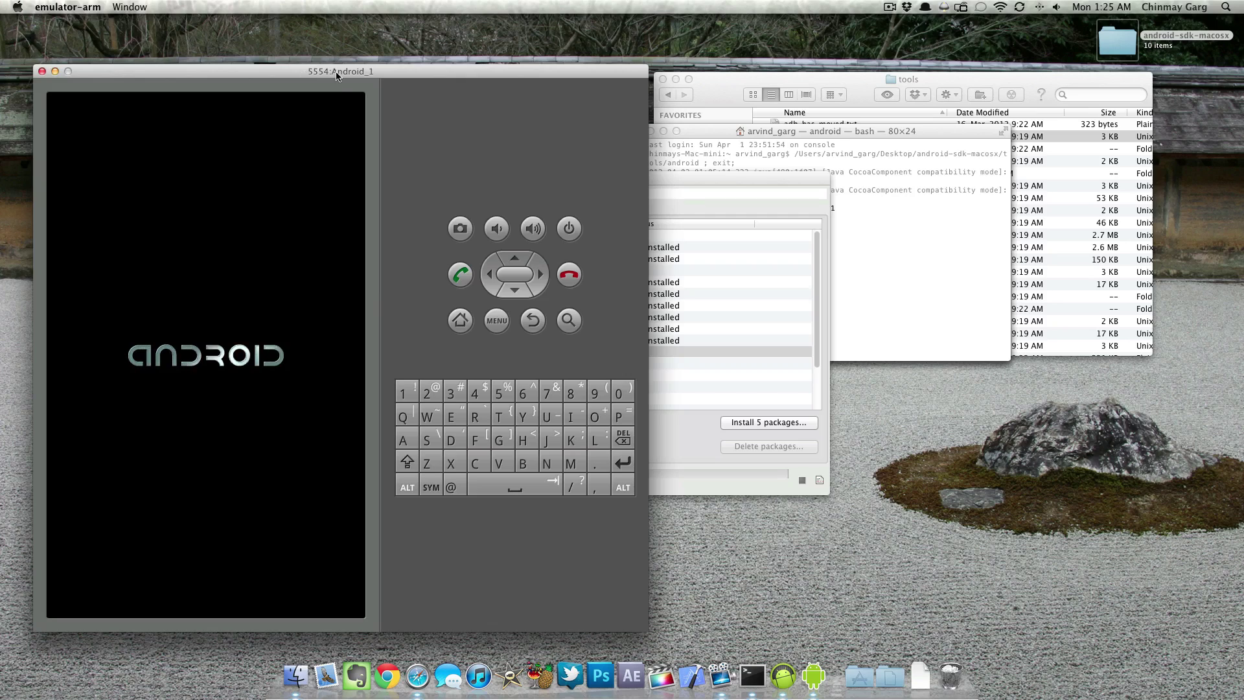
Move the Android_1 emulator window up and to the right while it boots.
drag(336, 78, 390, 63)
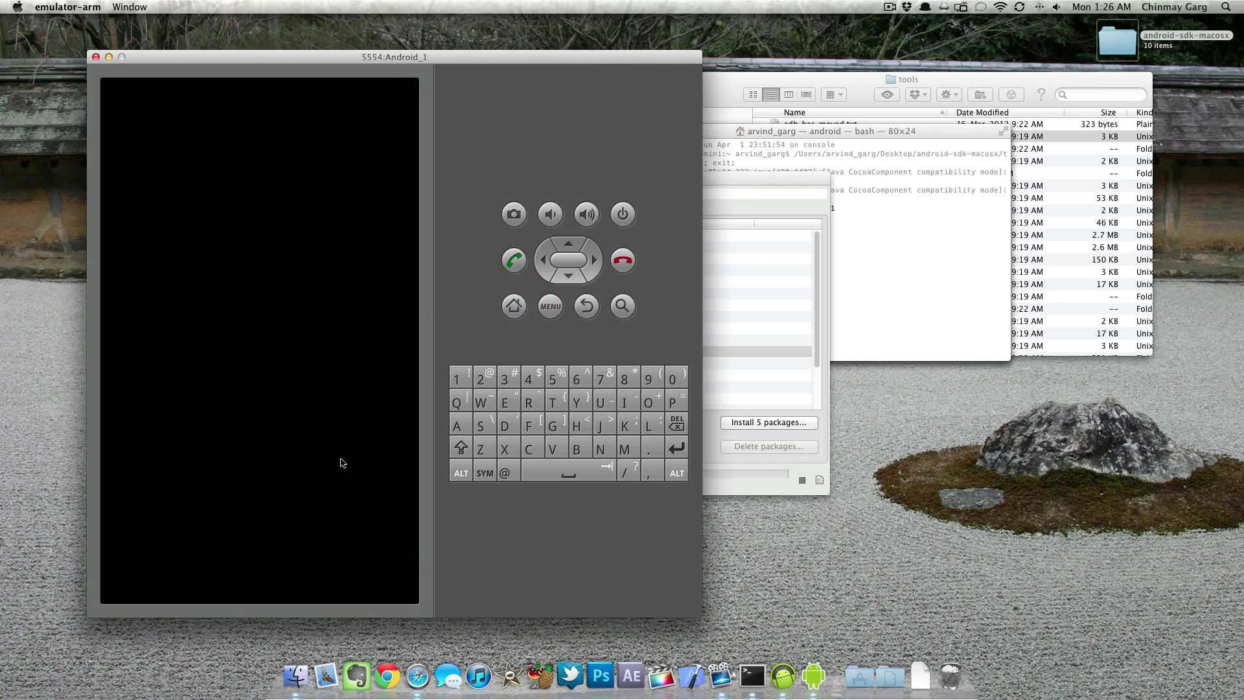
Wake the Android_1 screen and drag the padlock onto the unlock target.
click(286, 522)
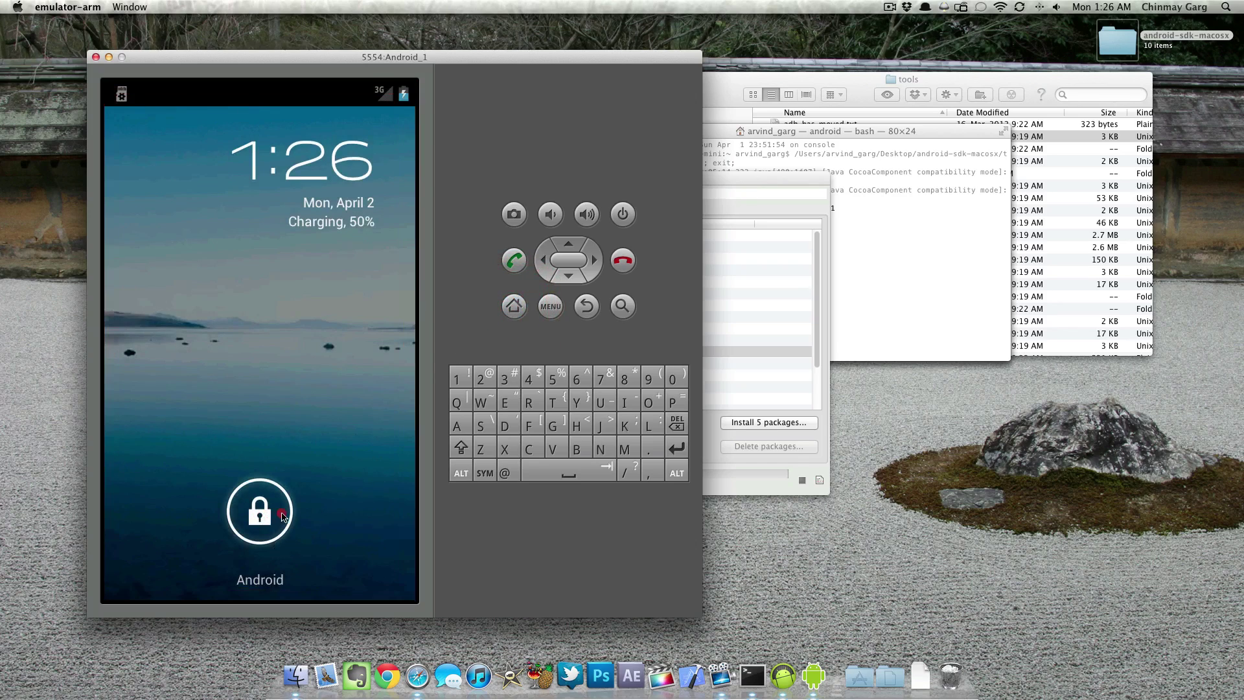
drag(285, 516, 255, 517)
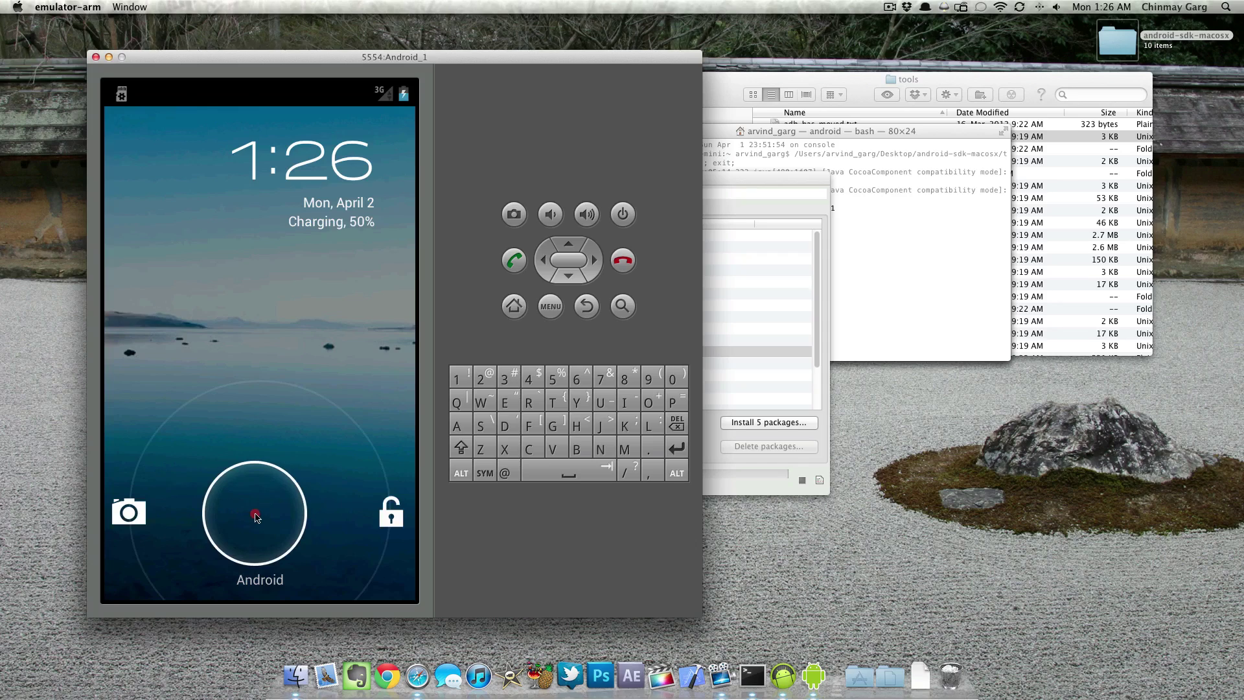
drag(256, 517, 400, 519)
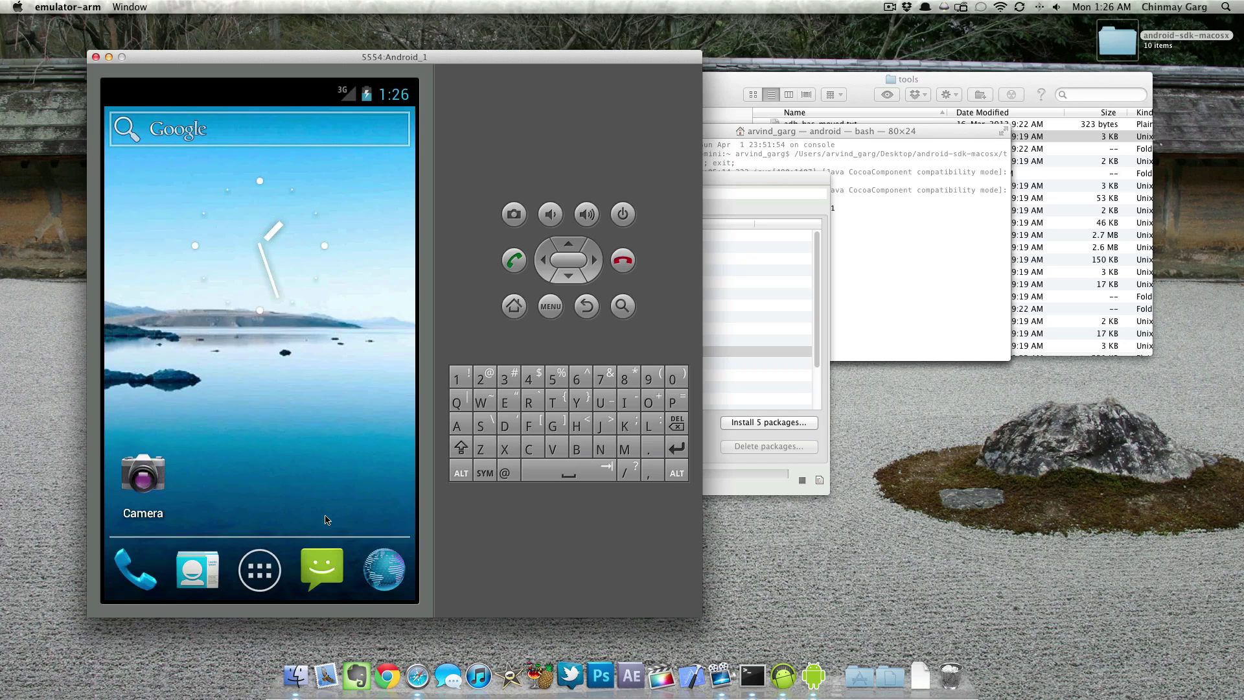
click(260, 570)
click(313, 374)
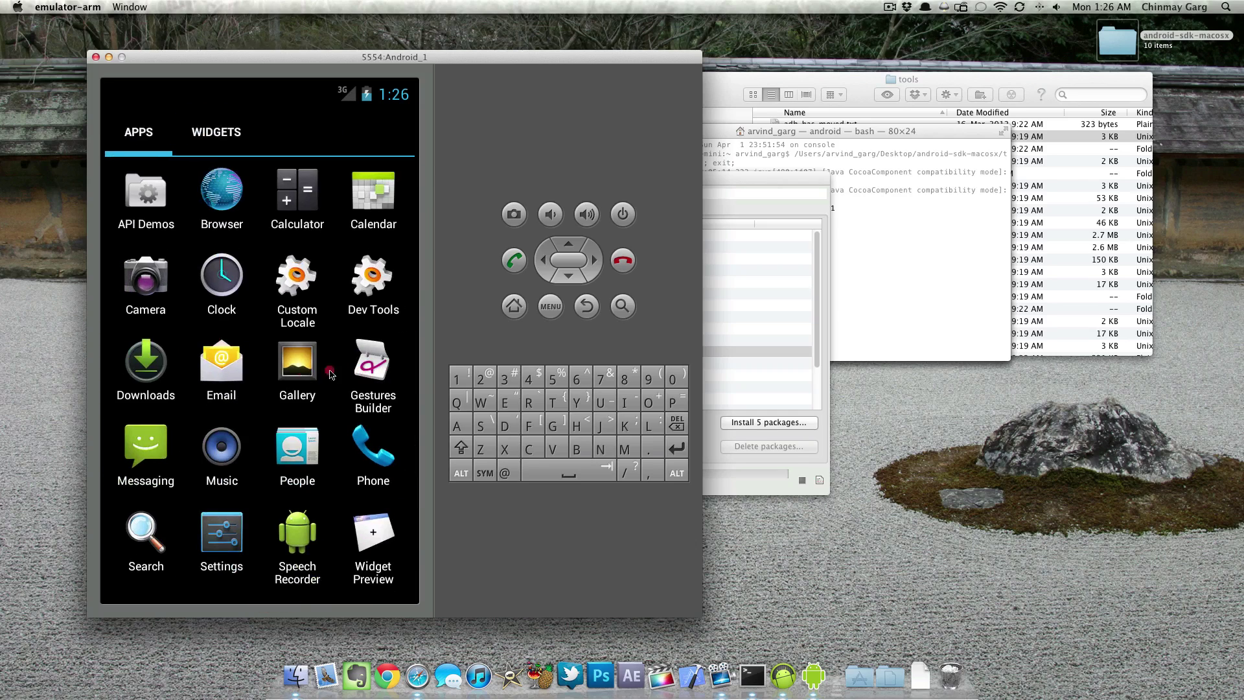
drag(314, 374, 69, 372)
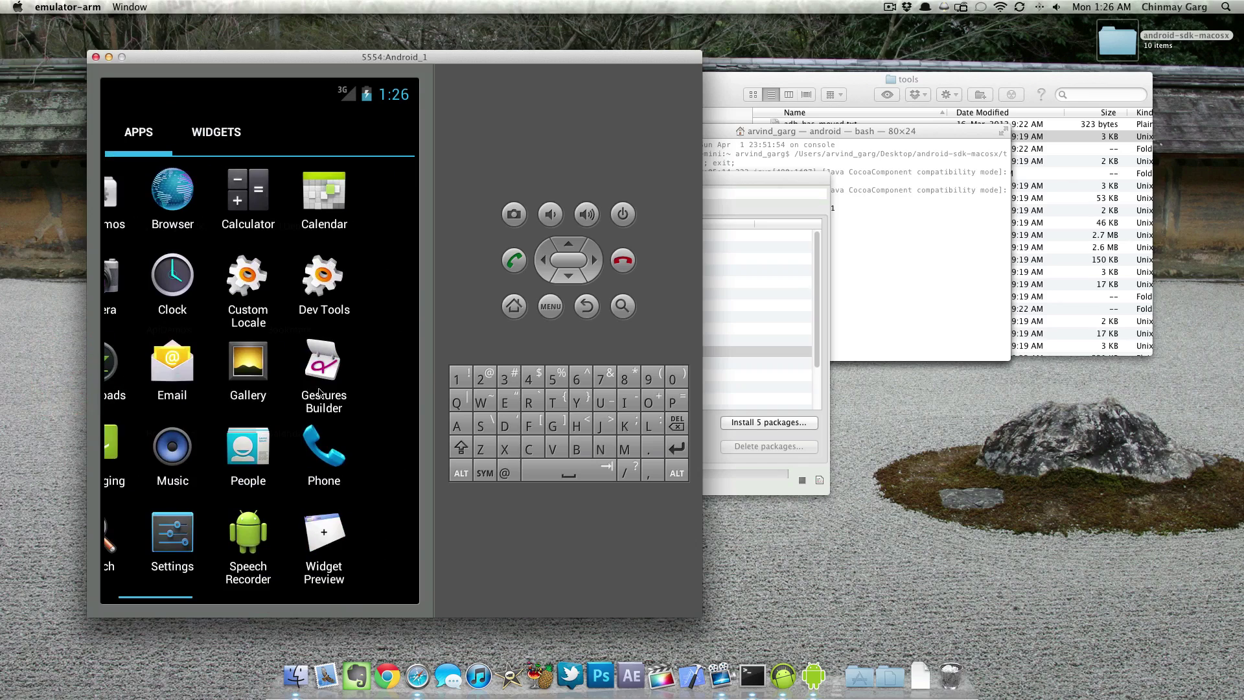
drag(322, 391, 339, 394)
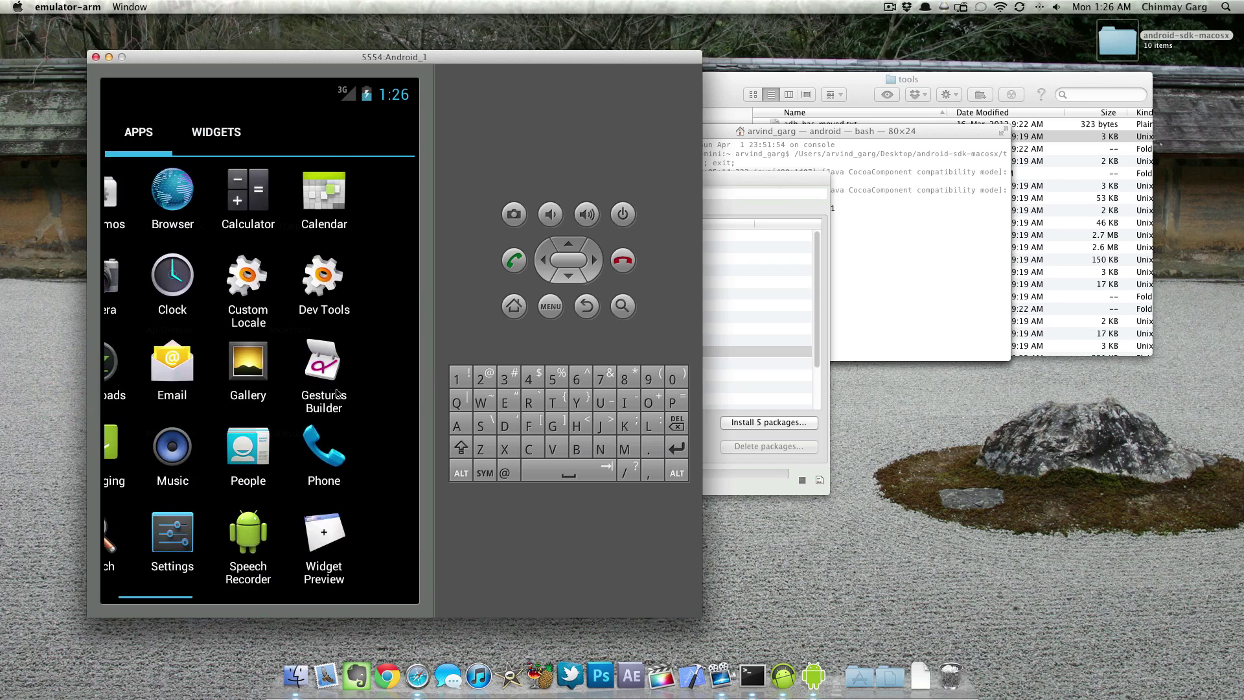
click(137, 135)
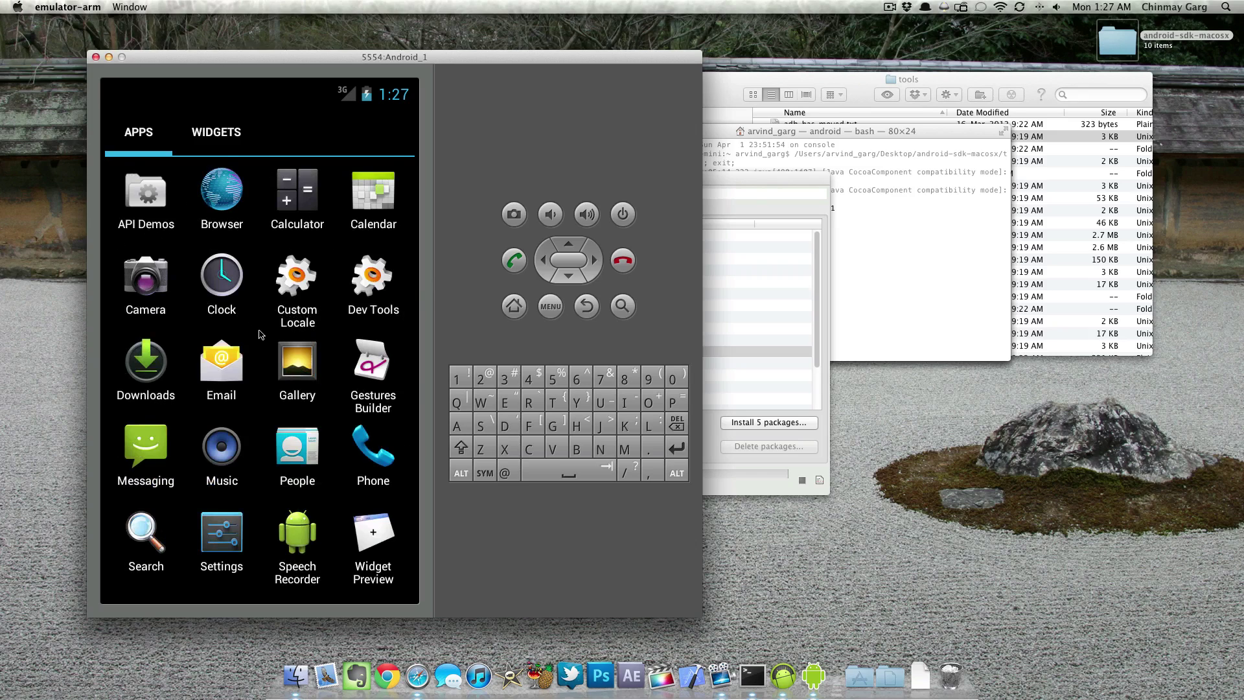
click(522, 309)
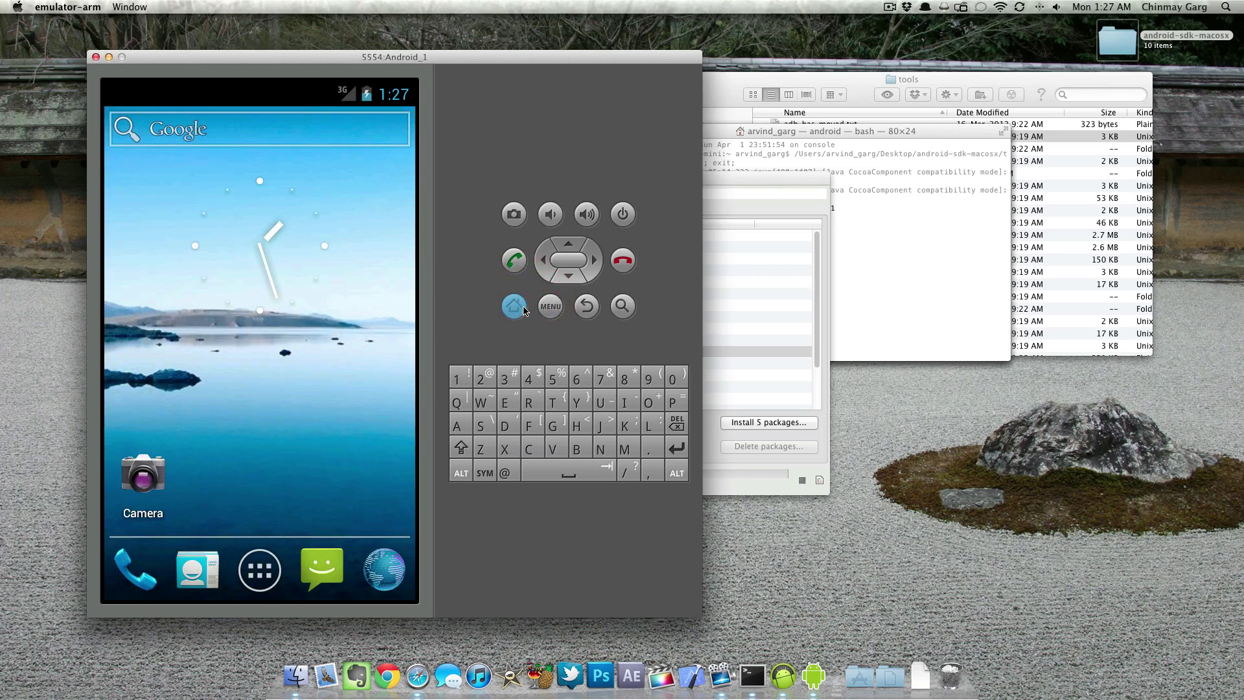
drag(339, 365, 13, 321)
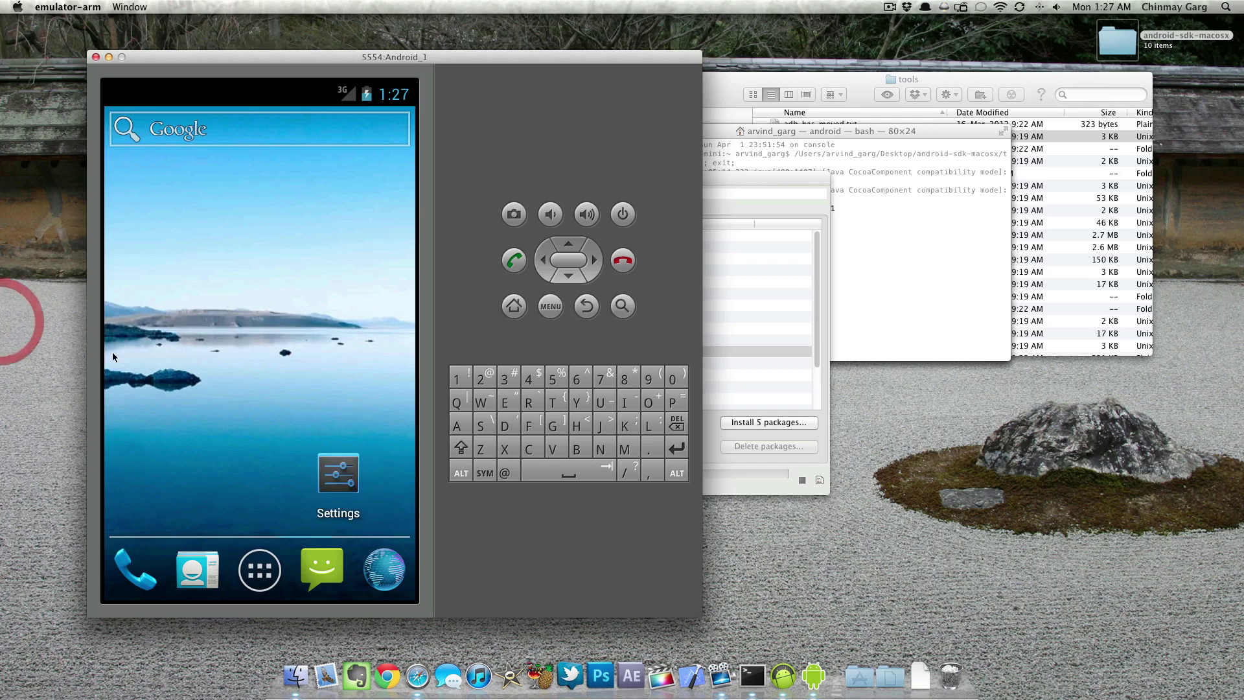
click(220, 292)
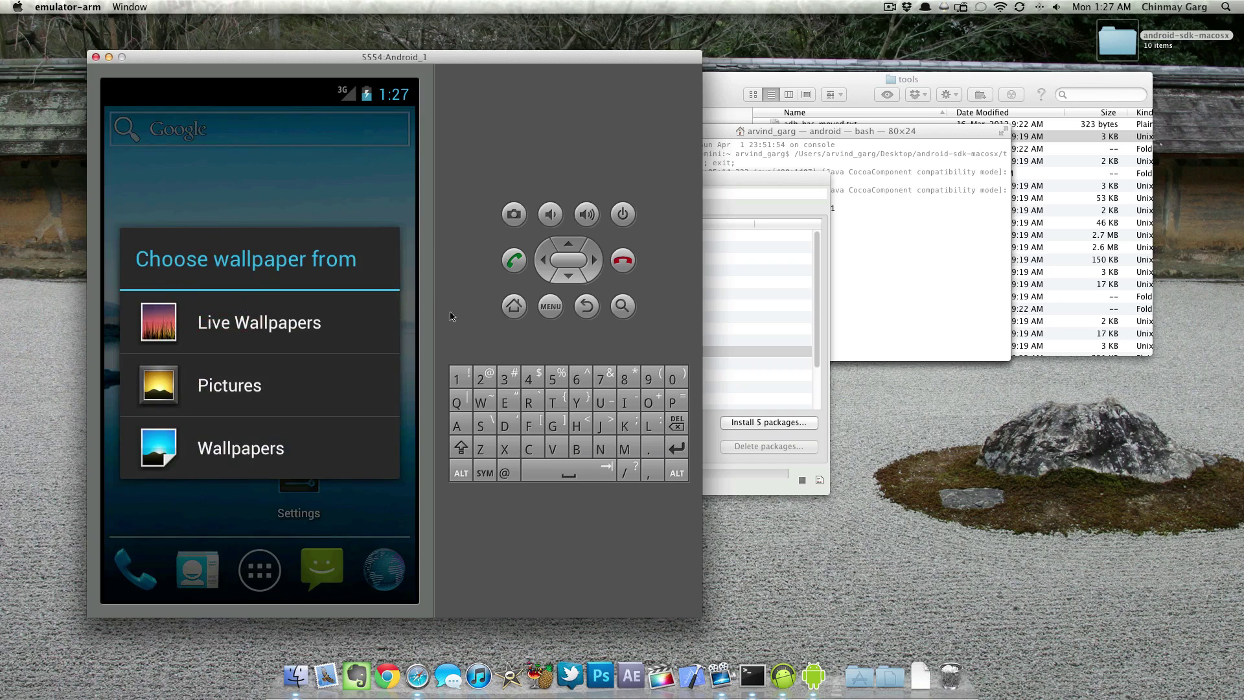
click(583, 307)
drag(407, 318, 301, 334)
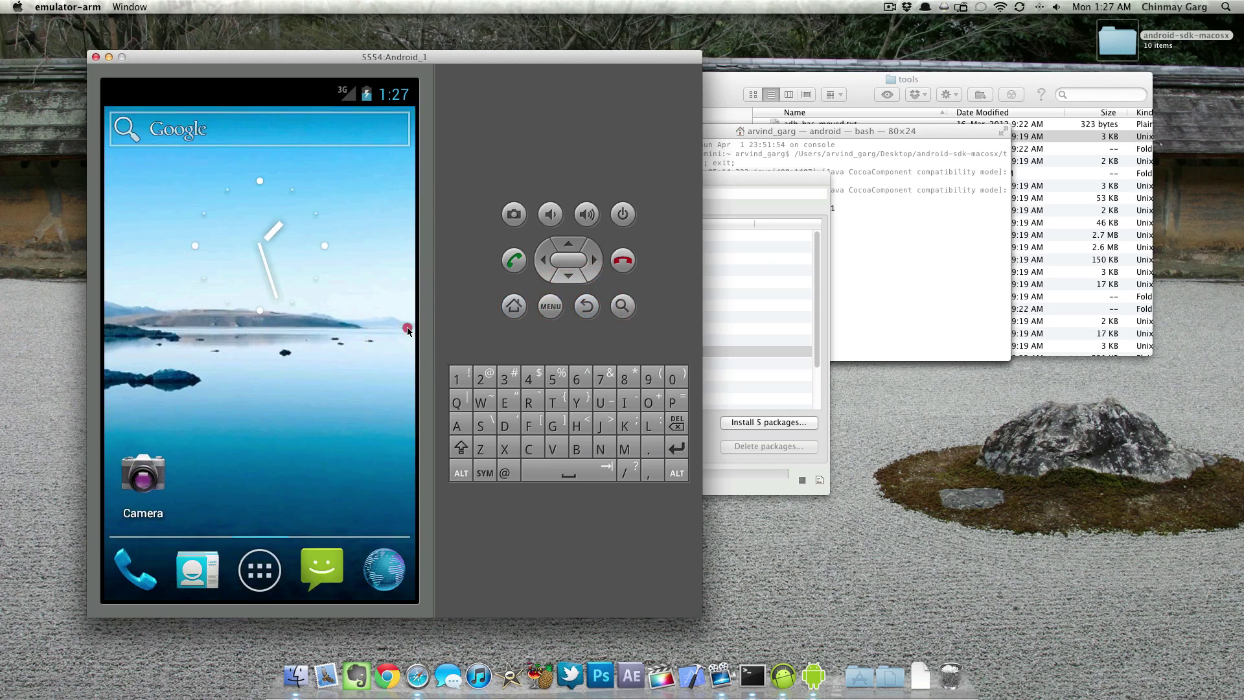